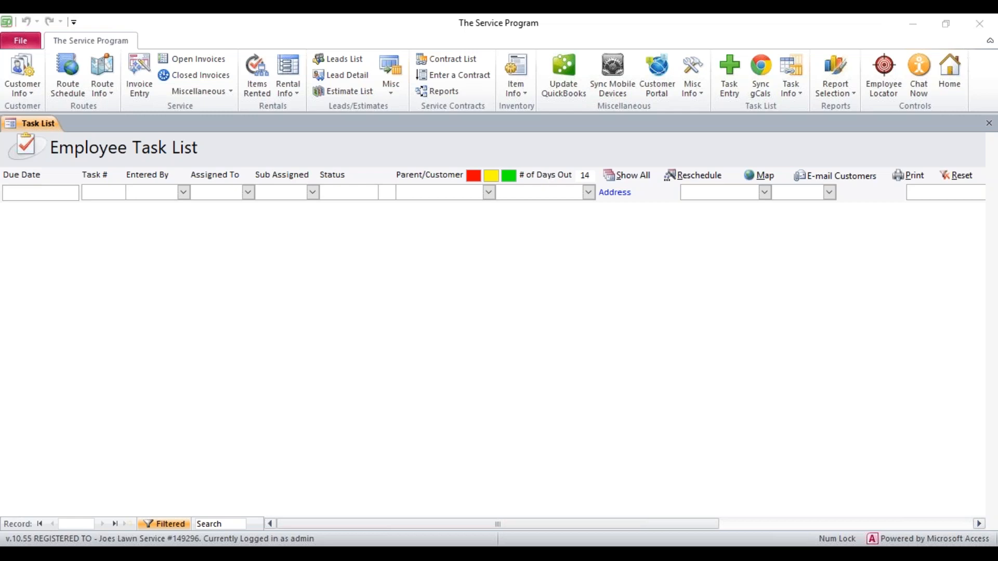
# Create a task for Alfonsos Pizza described 'this is a test of time tracking.' and assigned to Joe.
pyautogui.click(726, 83)
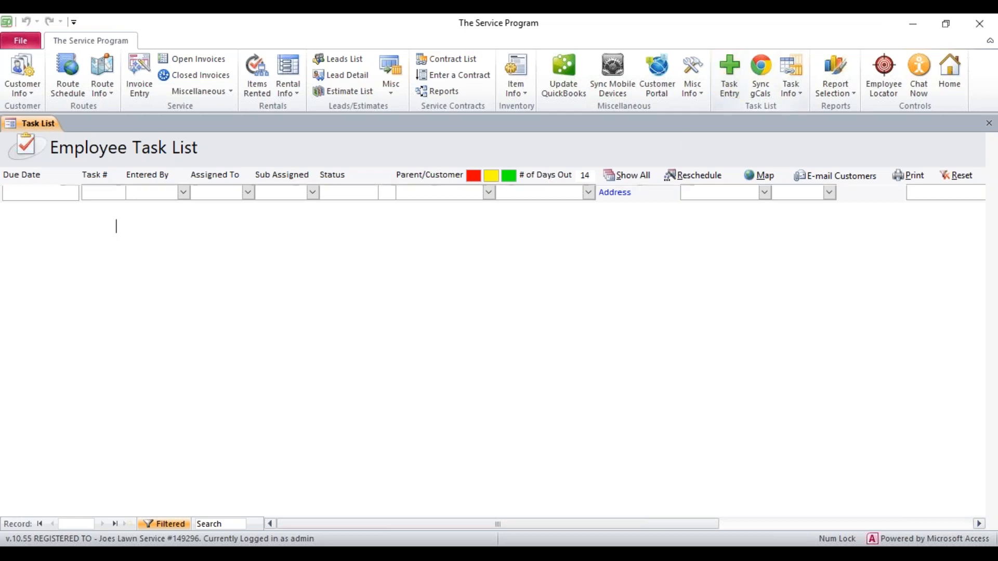
pyautogui.click(368, 243)
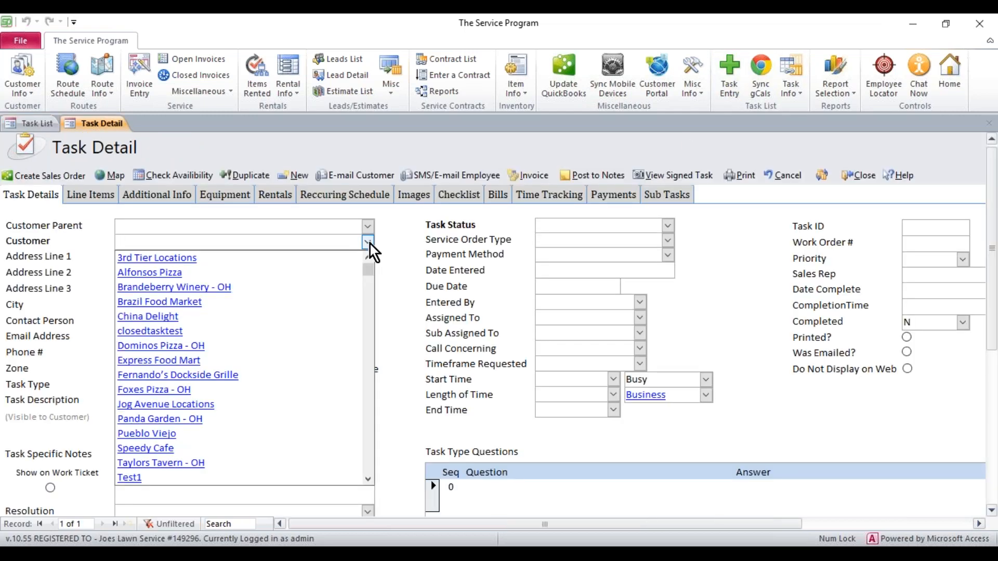
pyautogui.click(218, 273)
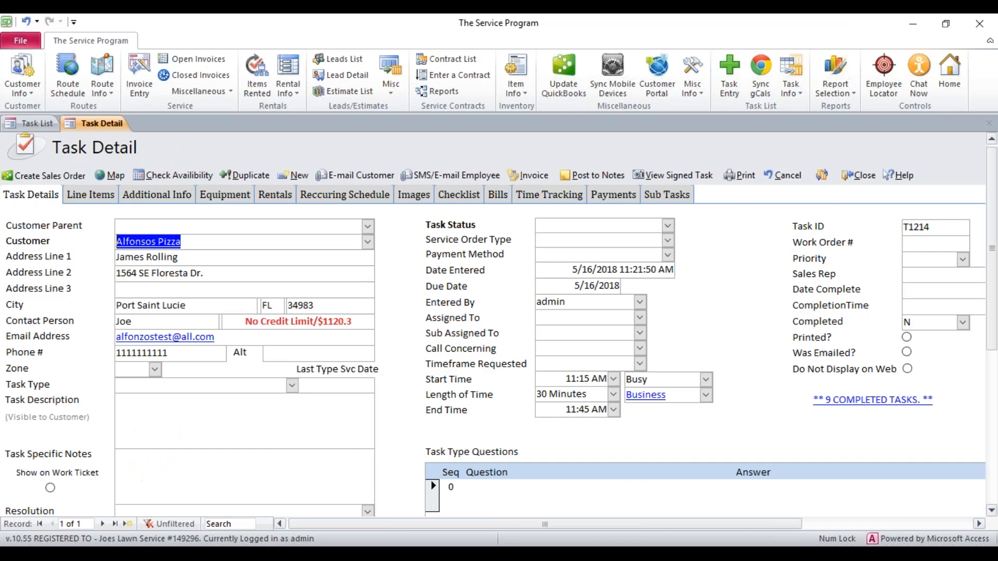
pyautogui.click(219, 420)
pyautogui.write('this is a test of time tracking.')
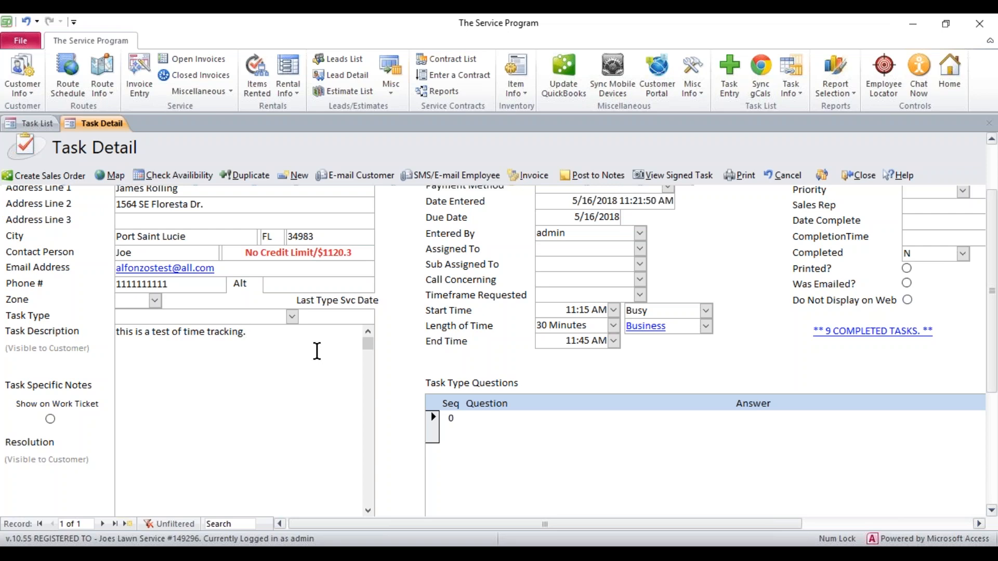
pyautogui.click(611, 248)
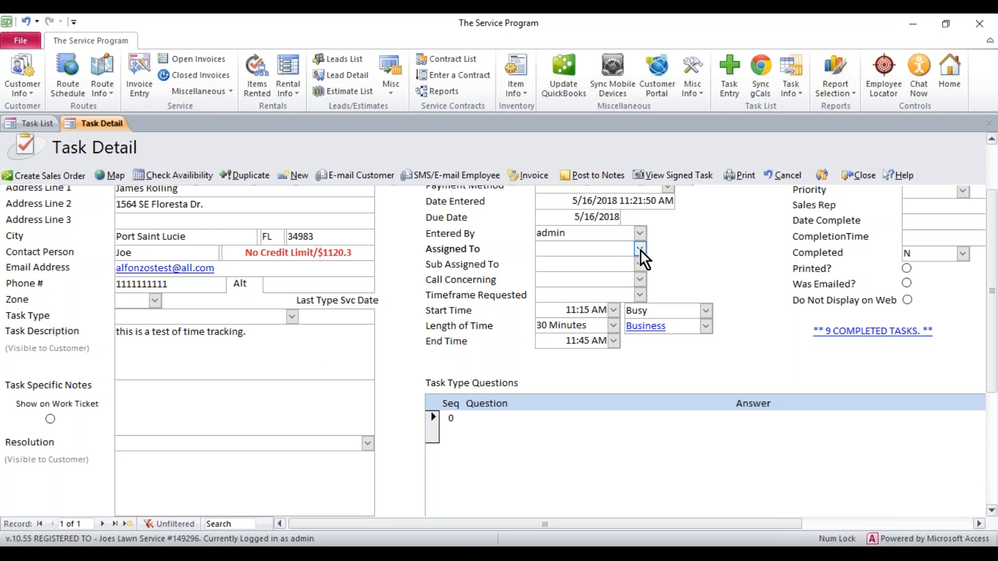
pyautogui.click(641, 249)
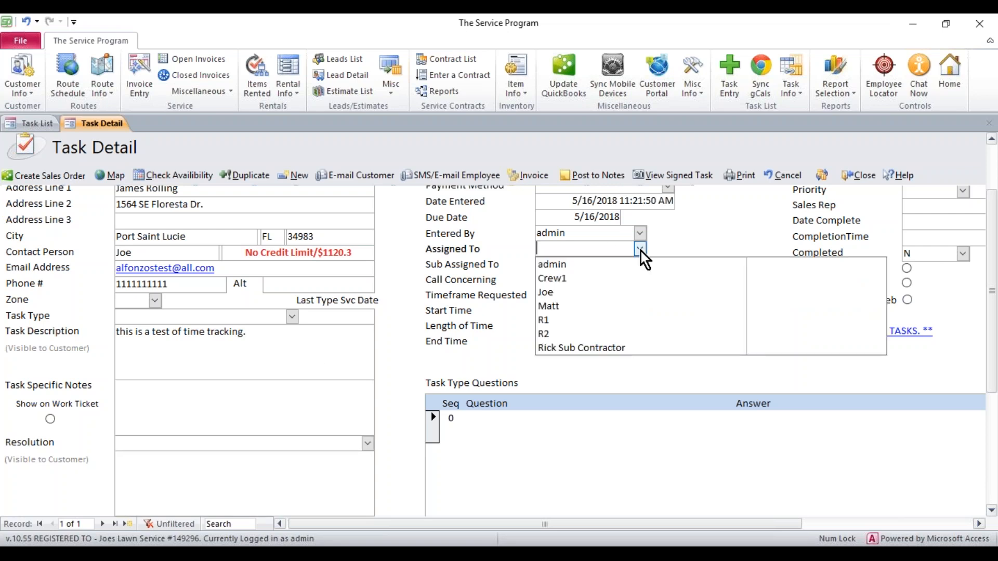
pyautogui.click(556, 293)
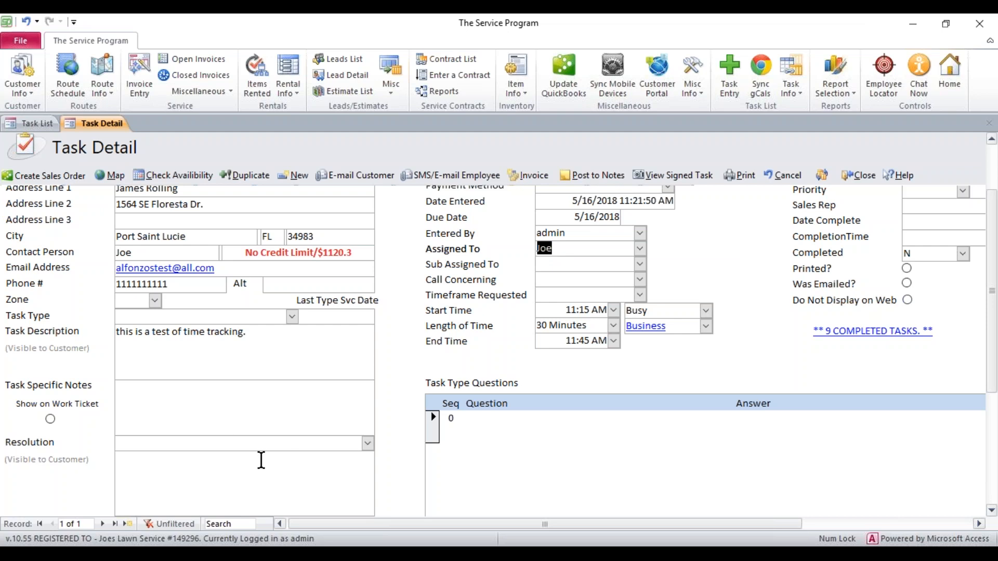
pyautogui.scroll(2, 410, 397)
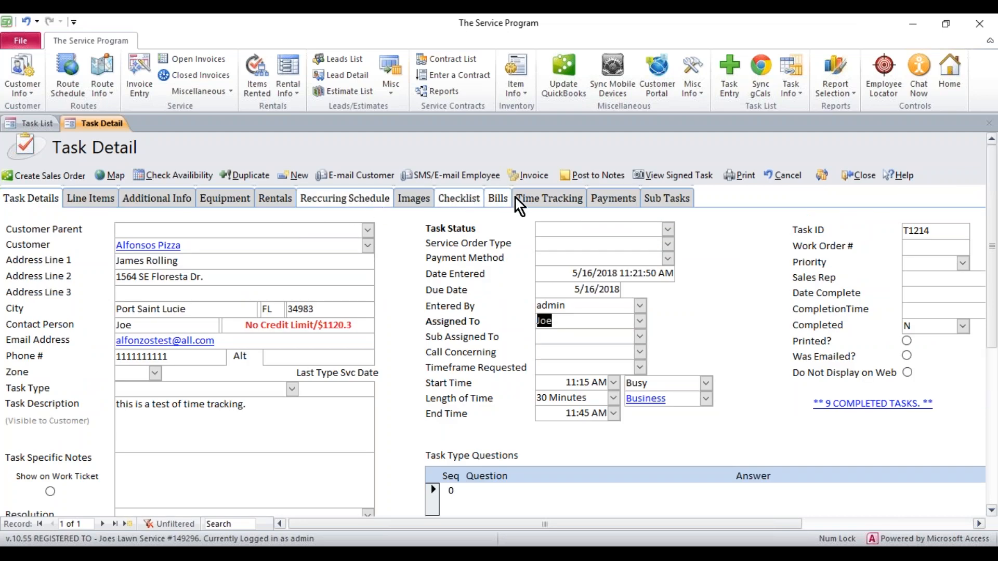
# Add a Time Tracking row for employee Joe on task T1214, keeping Billable? as NotBillable.
pyautogui.click(531, 198)
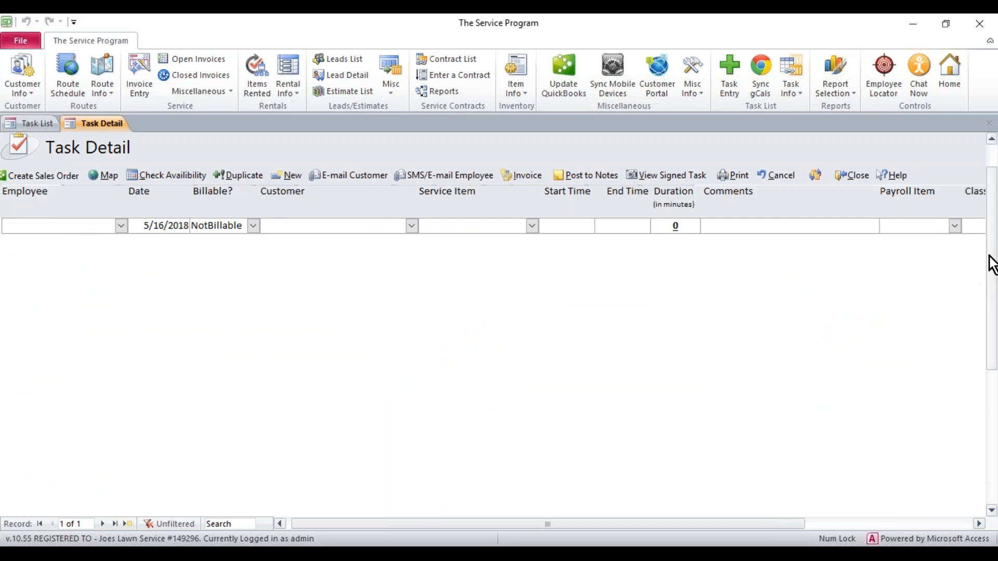
pyautogui.moveTo(989, 263); pyautogui.dragTo(988, 229)
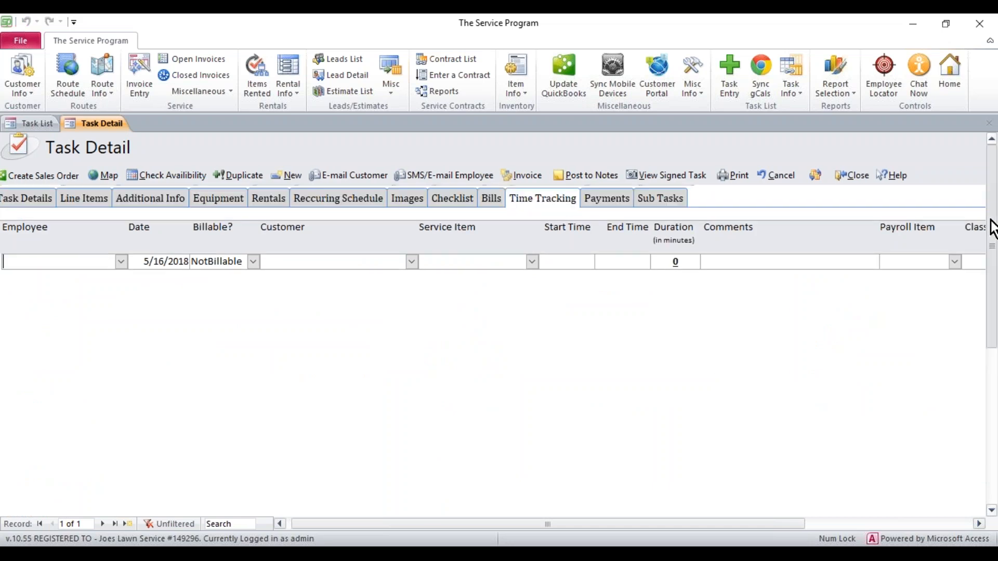
pyautogui.click(120, 262)
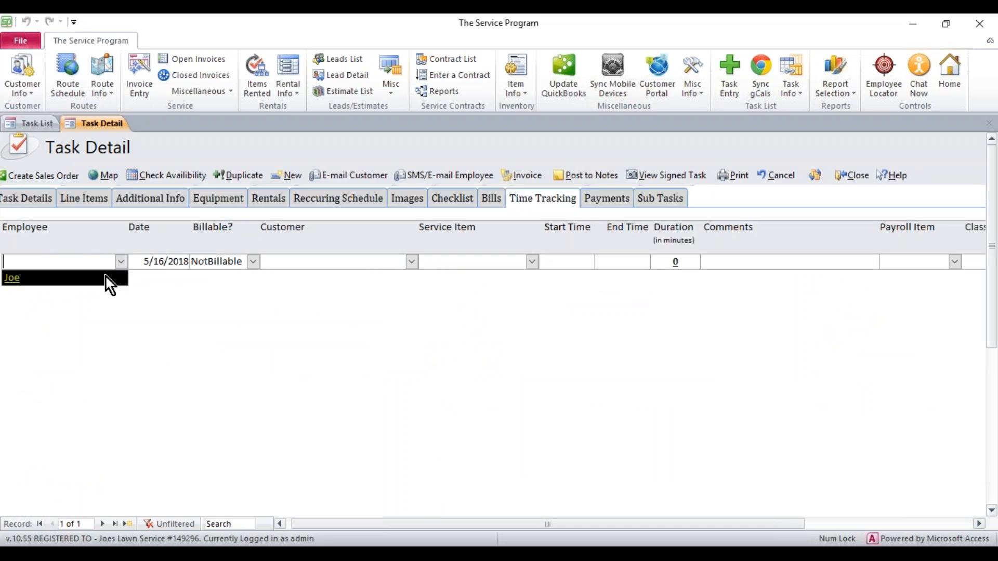
pyautogui.click(106, 278)
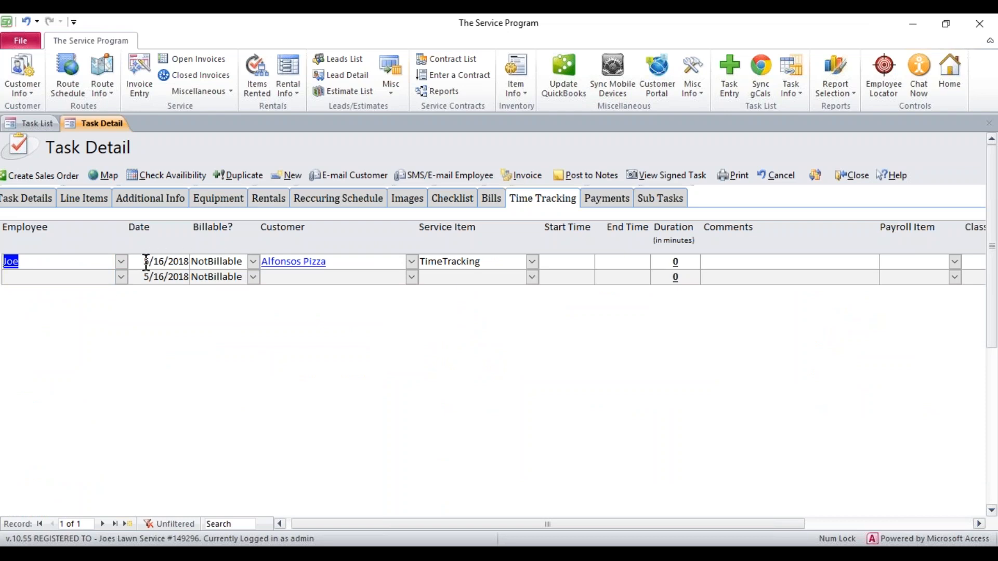
pyautogui.click(244, 261)
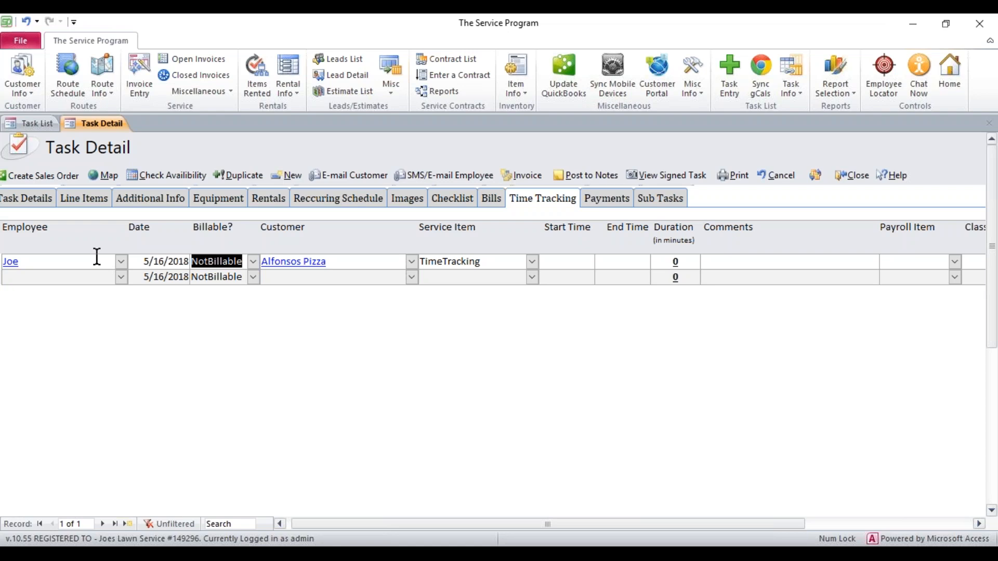
pyautogui.click(252, 262)
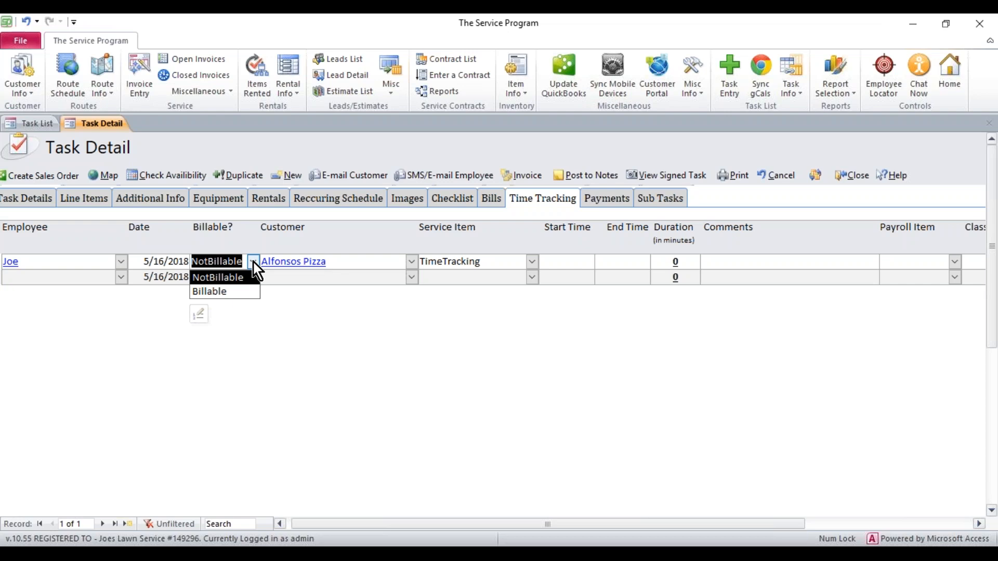
pyautogui.click(347, 261)
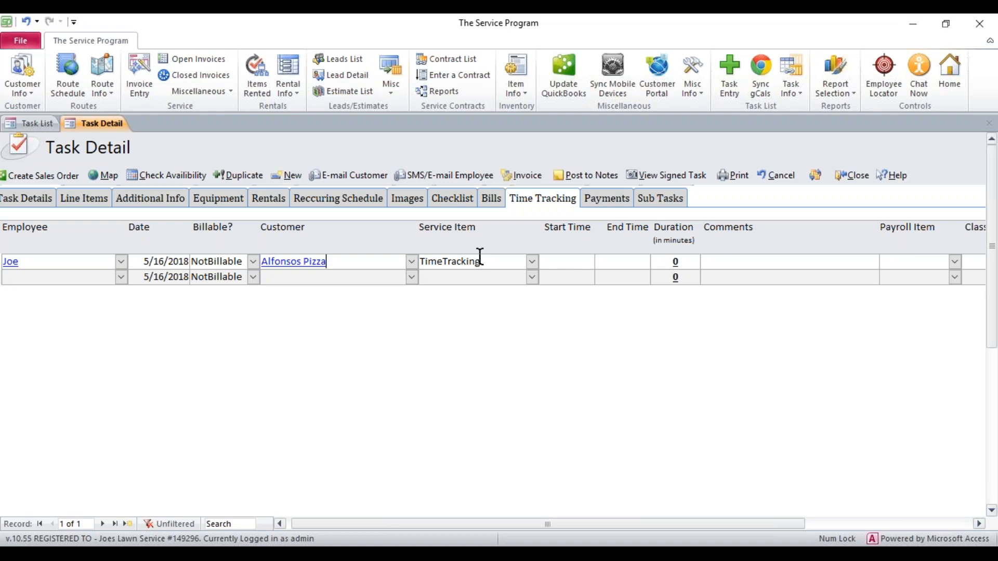
# Set Joe's entry to run from 11:00 AM to 11:30 AM, a 30-minute duration.
pyautogui.click(557, 262)
pyautogui.write('1100am1130am')
pyautogui.press('Tab')
pyautogui.press('Tab')
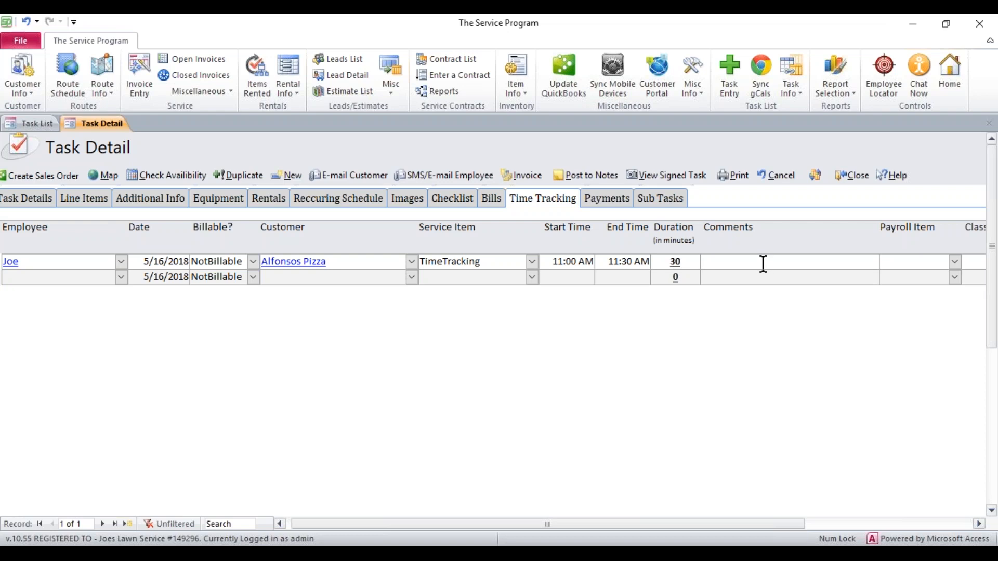
# Add the comment 'This is only a test' and set the payroll item to Hourly.
pyautogui.write('This is only a test')
pyautogui.moveTo(702, 525); pyautogui.dragTo(855, 524)
pyautogui.click(692, 261)
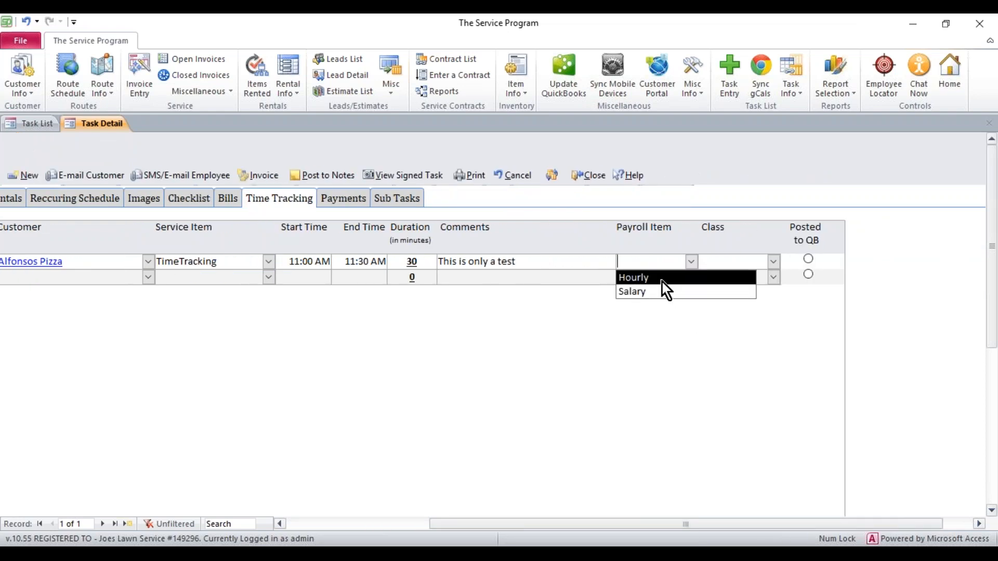
pyautogui.click(662, 280)
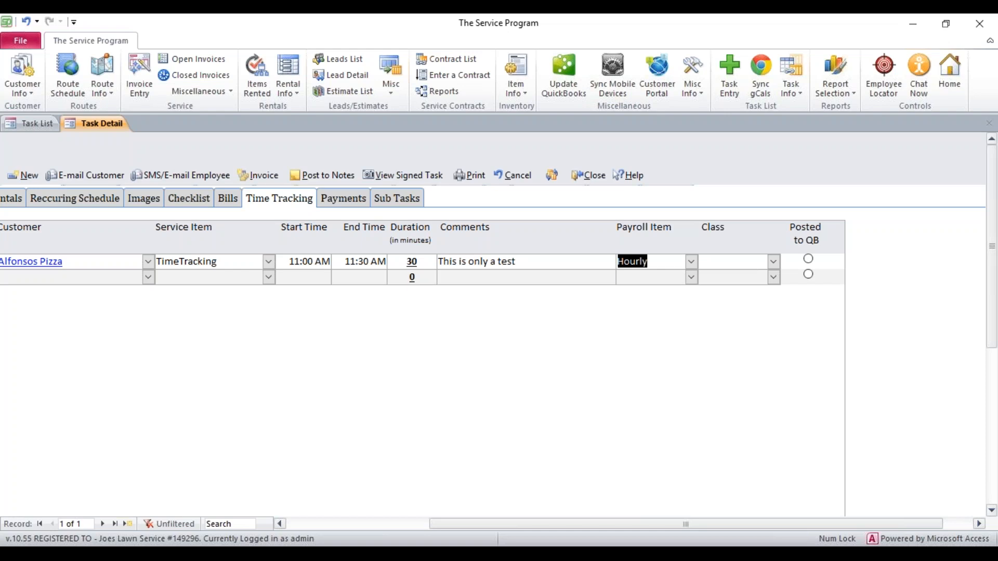
pyautogui.moveTo(696, 524); pyautogui.dragTo(542, 535)
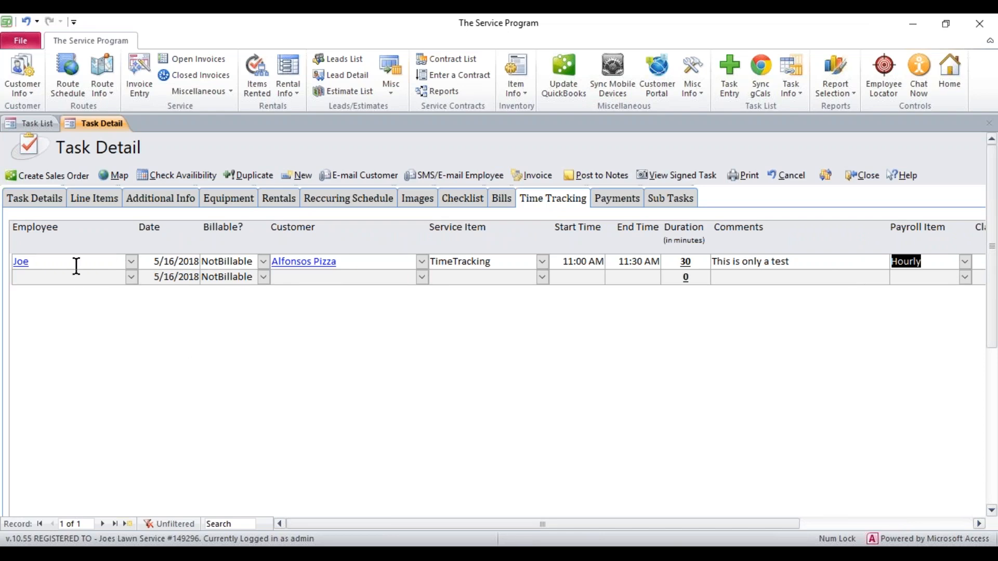
# Close task T1214 from its Task Details tab, returning to the Employee Task List.
pyautogui.click(131, 277)
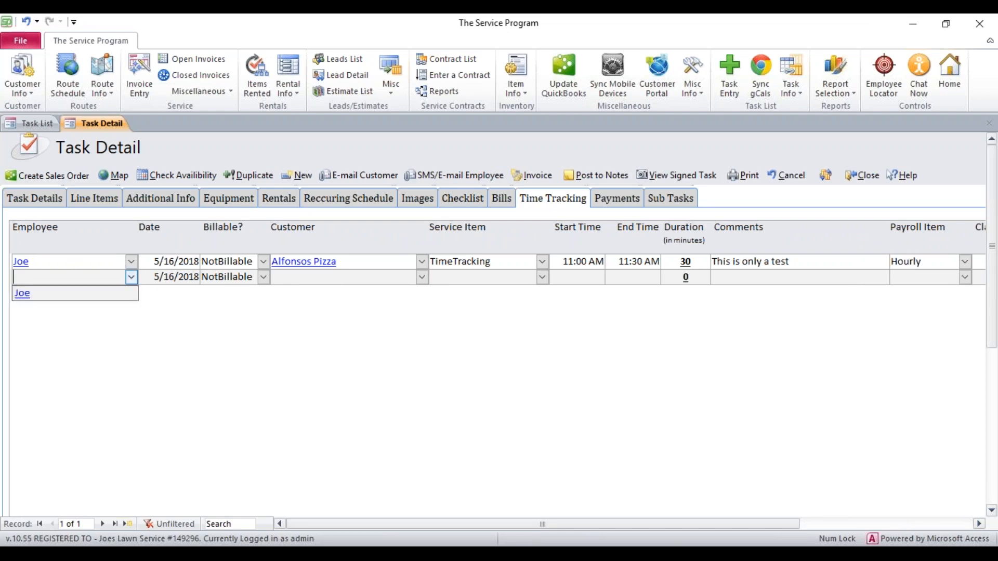
pyautogui.click(134, 280)
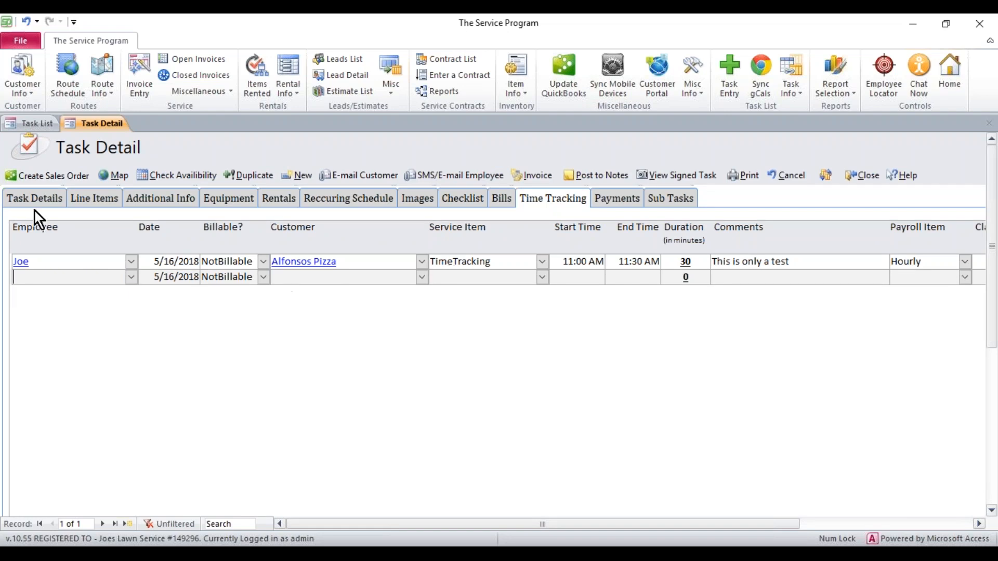
pyautogui.click(27, 196)
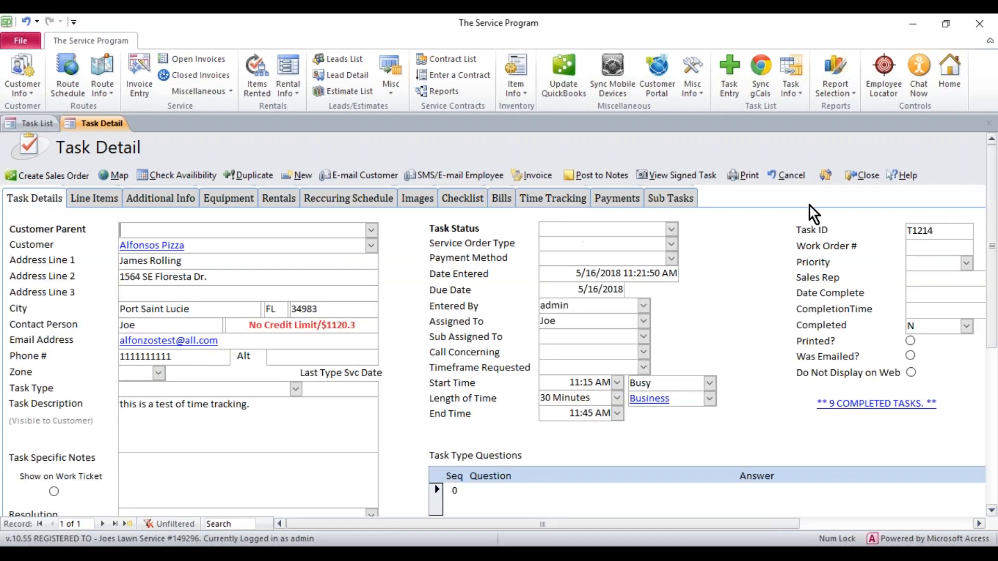
pyautogui.click(863, 175)
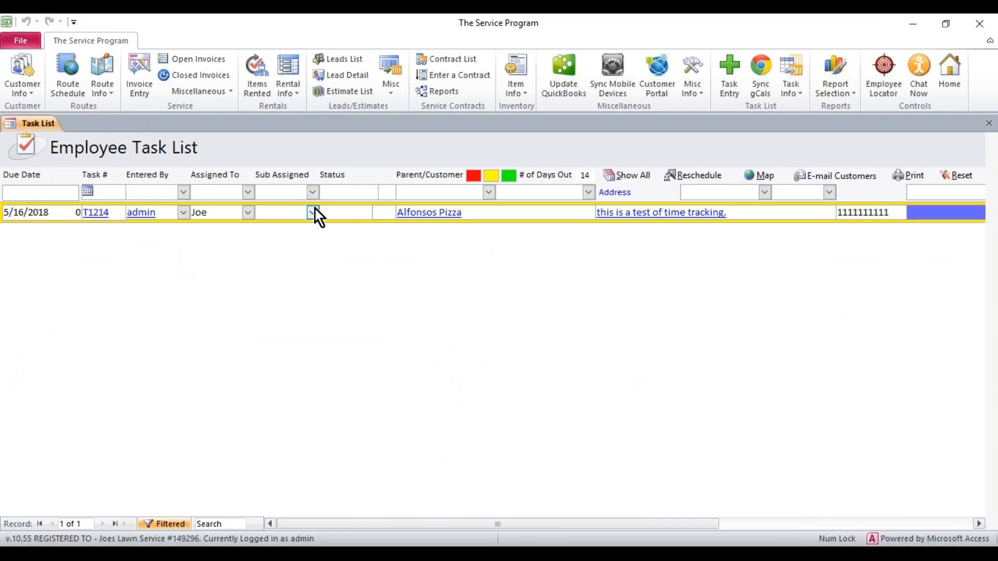
# Open Employee Time Tracking under Miscellaneous to list Joe's five entries.
pyautogui.click(230, 92)
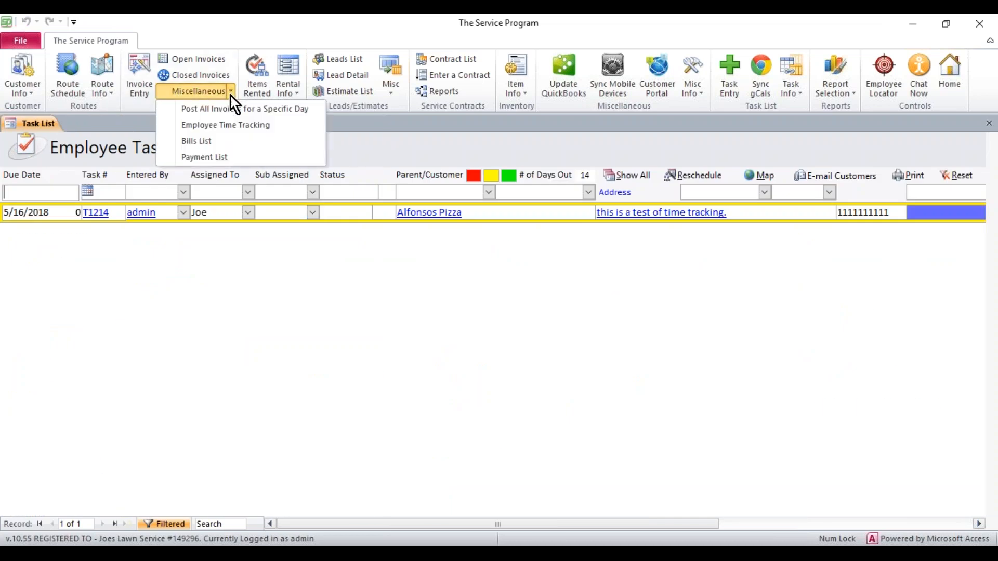
pyautogui.click(222, 125)
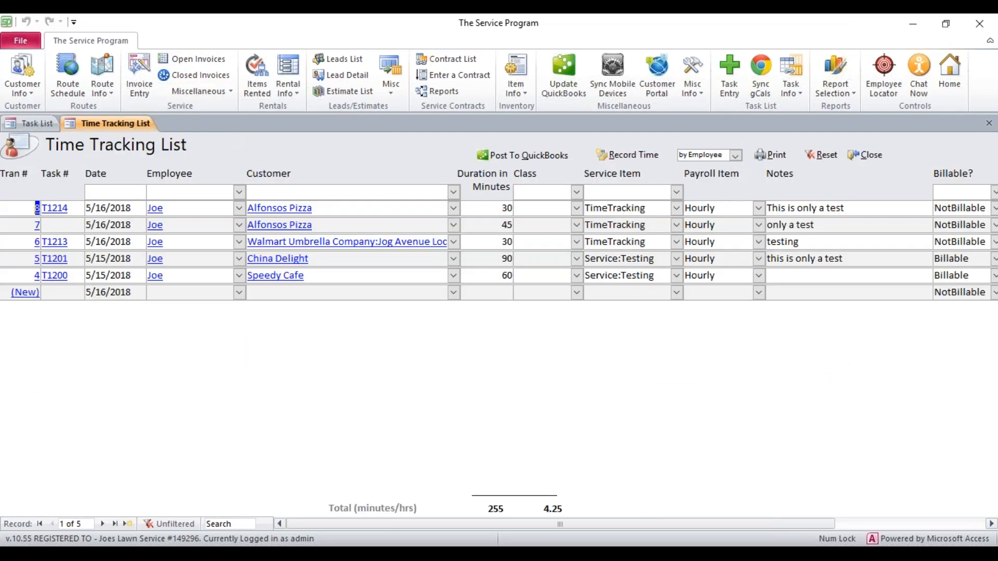
pyautogui.moveTo(406, 523); pyautogui.dragTo(347, 520)
pyautogui.click(25, 208)
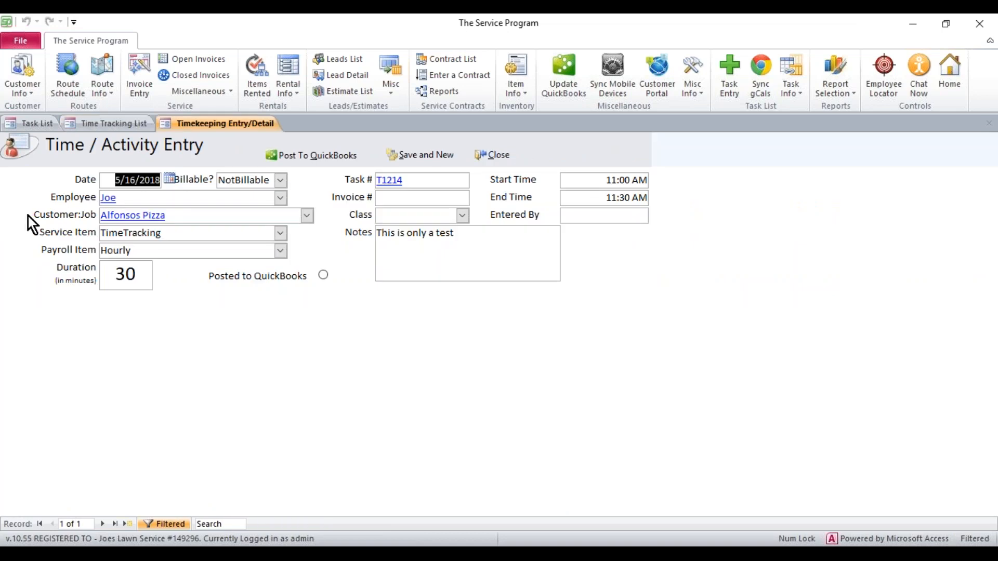
pyautogui.moveTo(594, 179); pyautogui.dragTo(678, 174)
pyautogui.moveTo(597, 203); pyautogui.dragTo(664, 200)
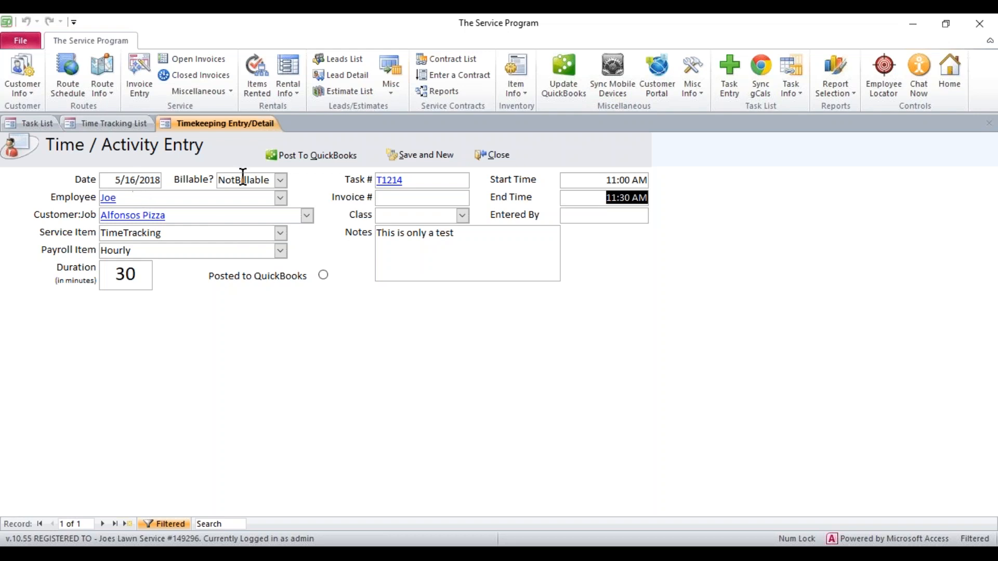
pyautogui.click(280, 182)
pyautogui.click(279, 182)
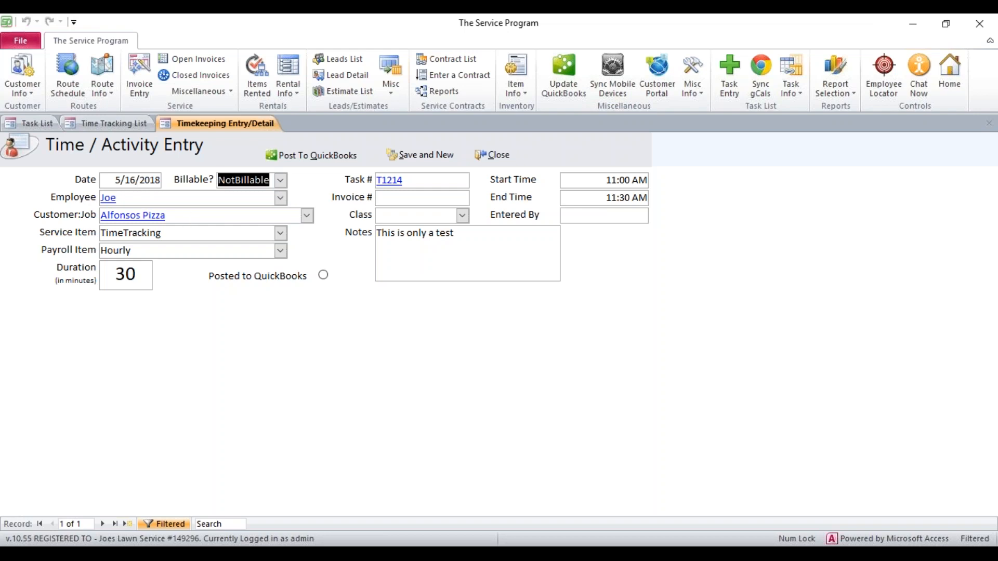
pyautogui.click(624, 179)
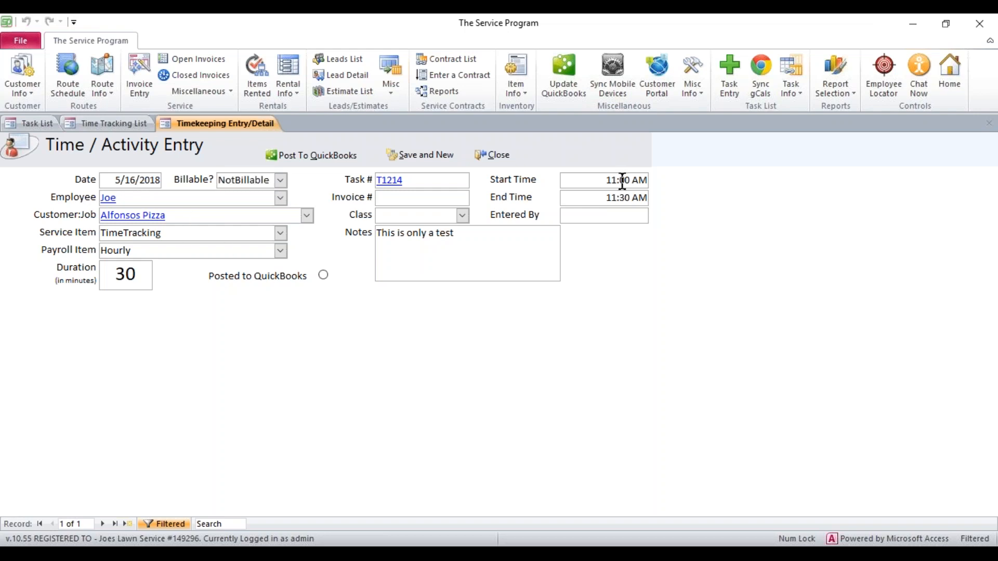
pyautogui.click(626, 197)
pyautogui.click(471, 233)
pyautogui.moveTo(122, 197); pyautogui.dragTo(92, 200)
pyautogui.moveTo(169, 217); pyautogui.dragTo(101, 210)
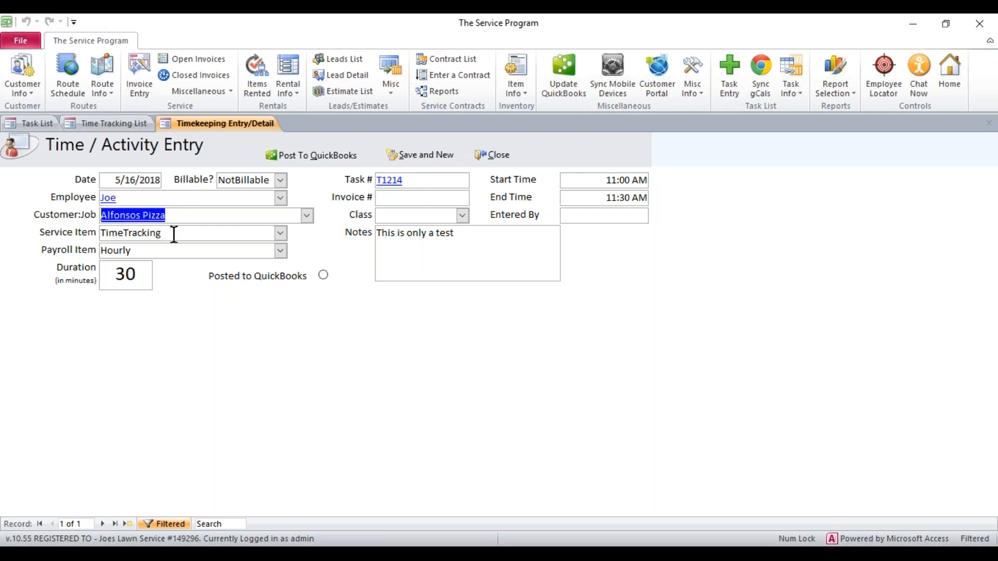
pyautogui.moveTo(162, 233); pyautogui.dragTo(97, 250)
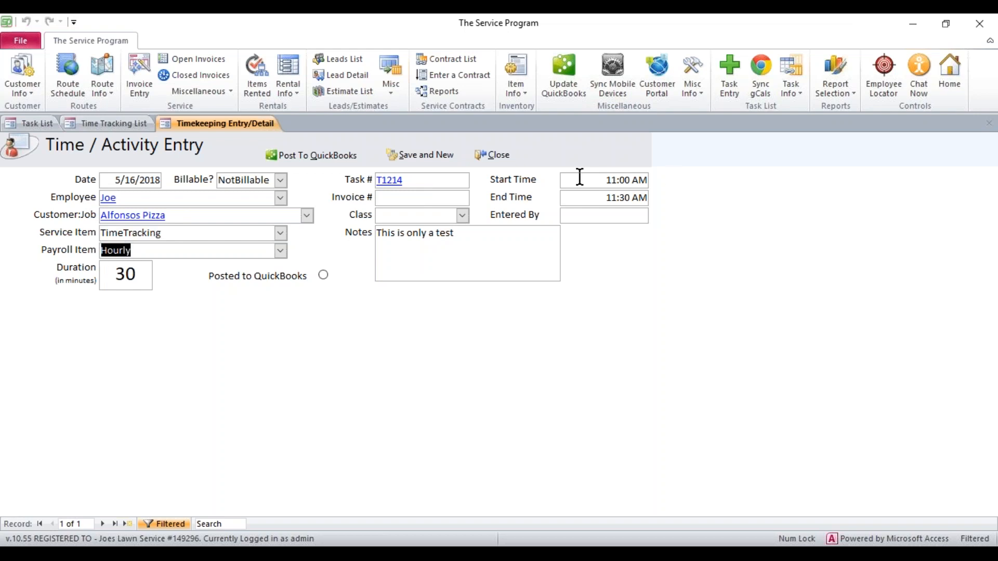
pyautogui.moveTo(579, 180); pyautogui.dragTo(668, 176)
pyautogui.moveTo(598, 198); pyautogui.dragTo(666, 191)
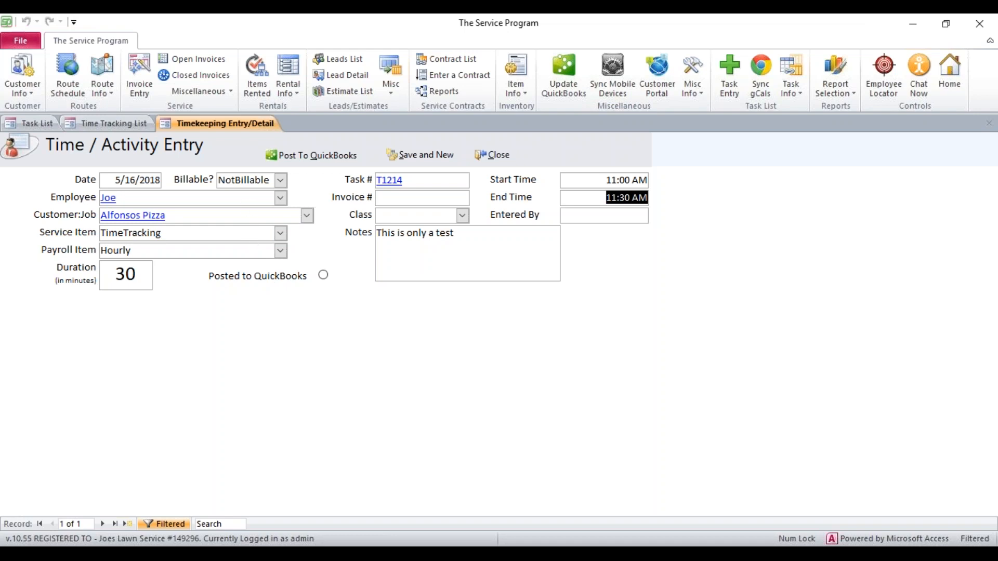
# Post the T1214 Alfonsos Pizza time entry to QuickBooks, confirming the time record creation.
pyautogui.click(318, 155)
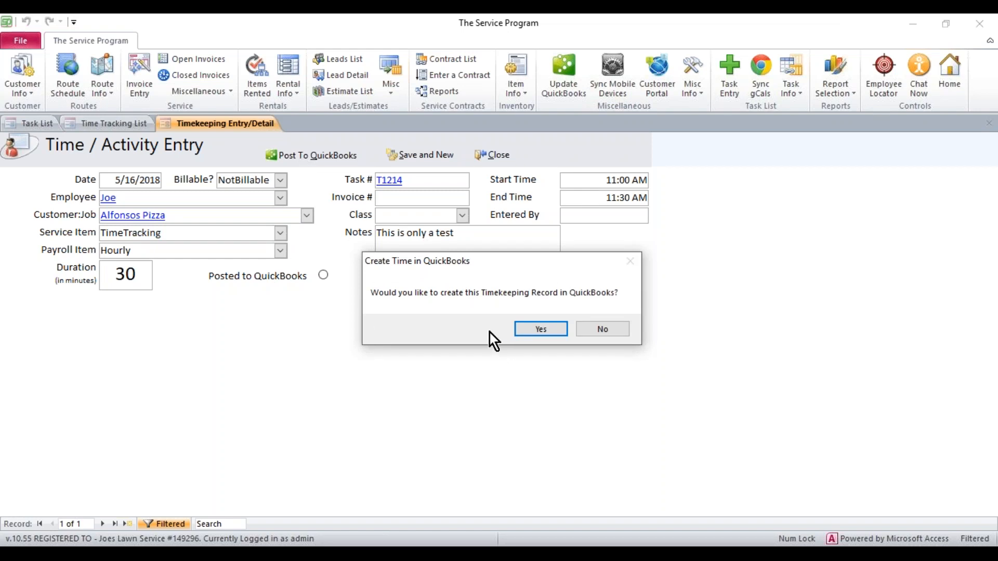
pyautogui.click(535, 330)
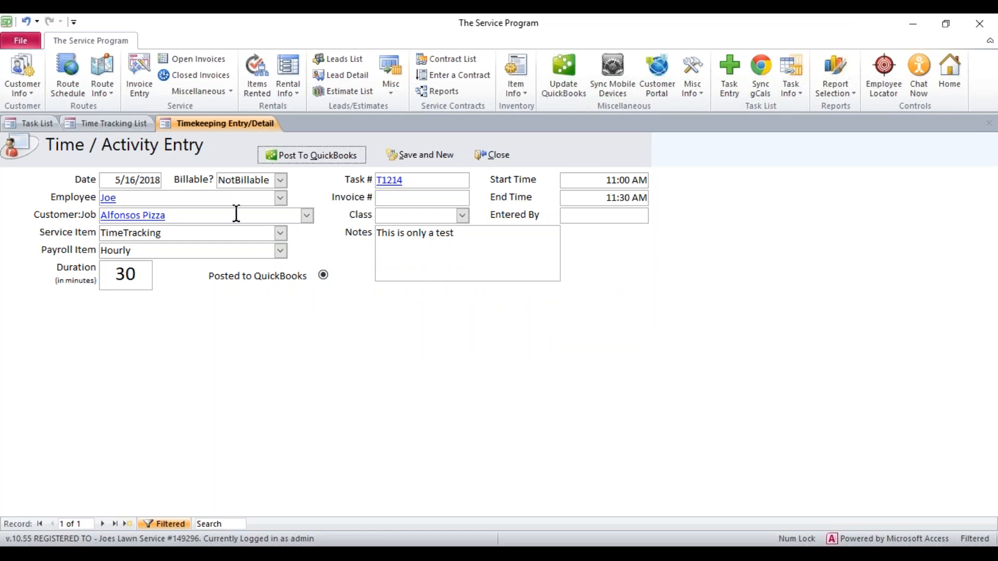
# Close the entry form and review the Time Tracking List showing T1214 posted to QB.
pyautogui.click(485, 156)
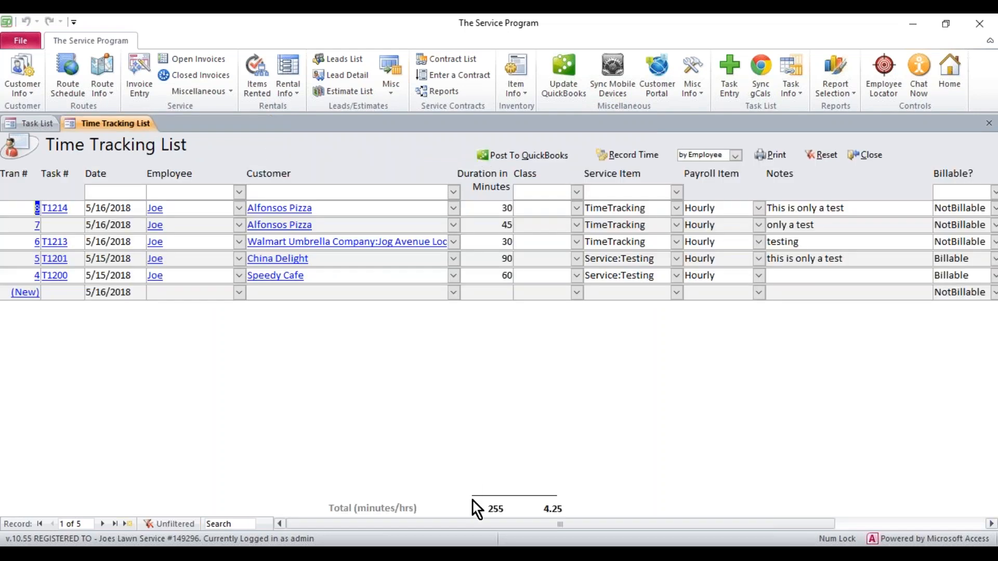
pyautogui.moveTo(488, 529); pyautogui.dragTo(611, 528)
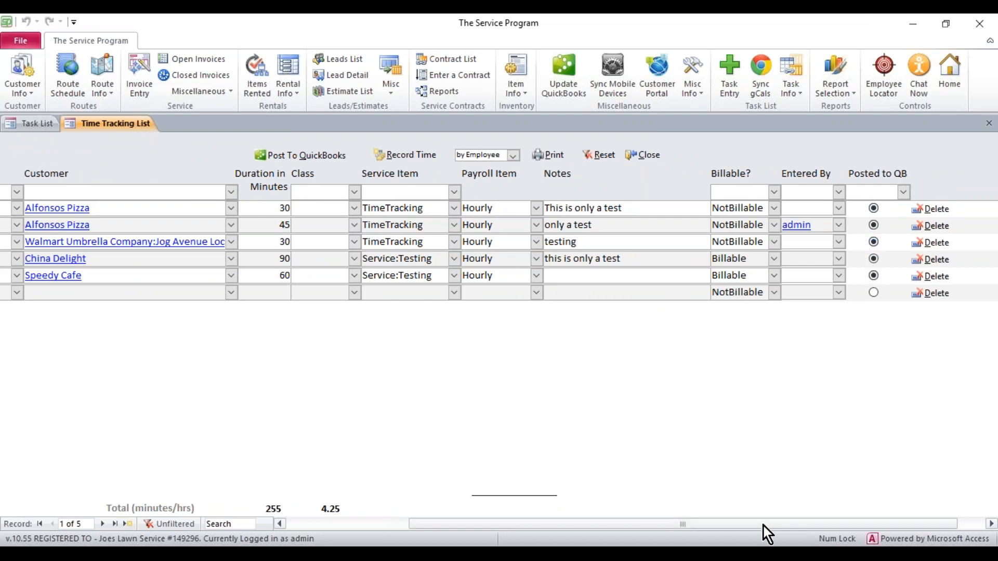
pyautogui.moveTo(763, 528); pyautogui.dragTo(603, 522)
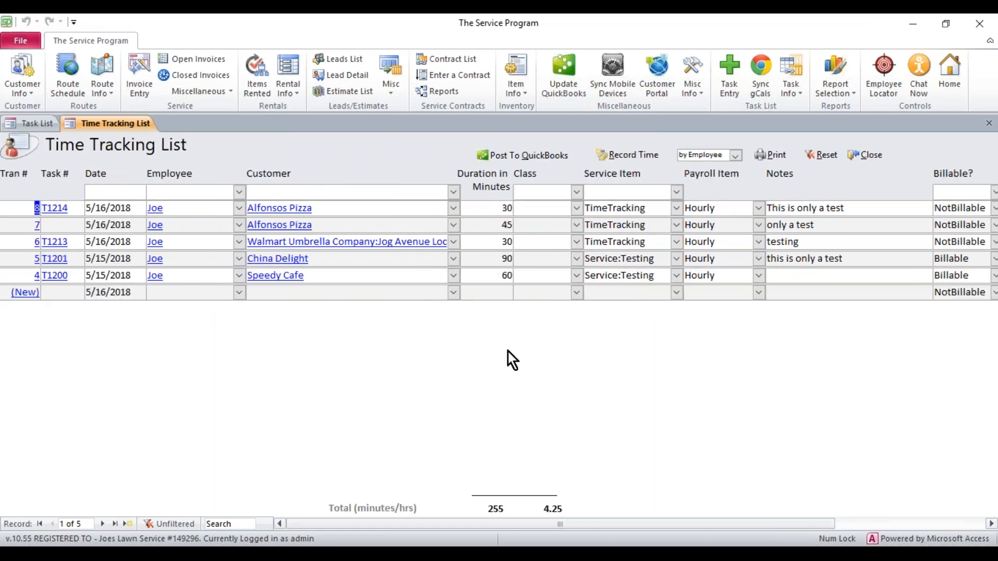
# Start a new time entry with Record Time, NotBillable, for employee Joe.
pyautogui.click(230, 91)
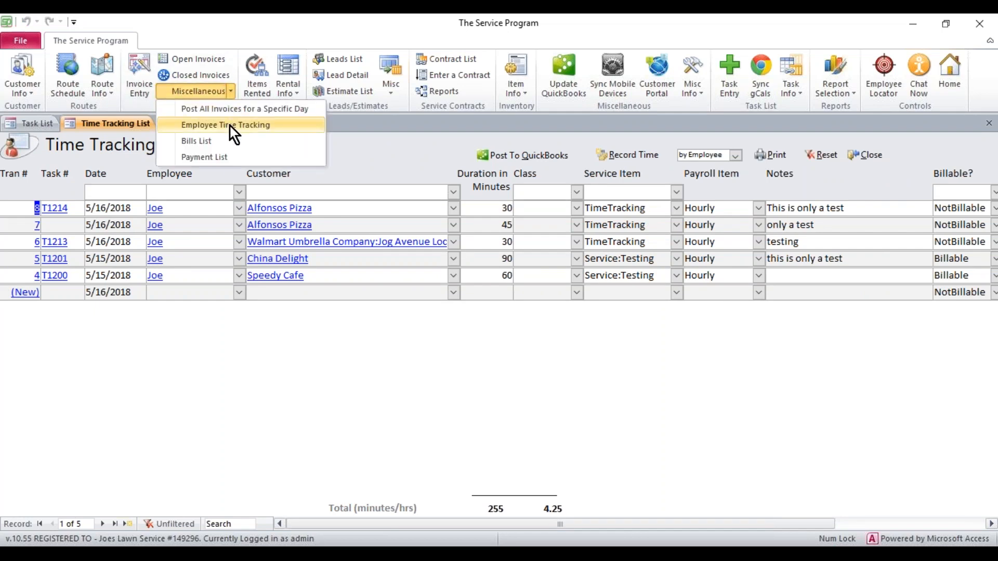
pyautogui.click(646, 134)
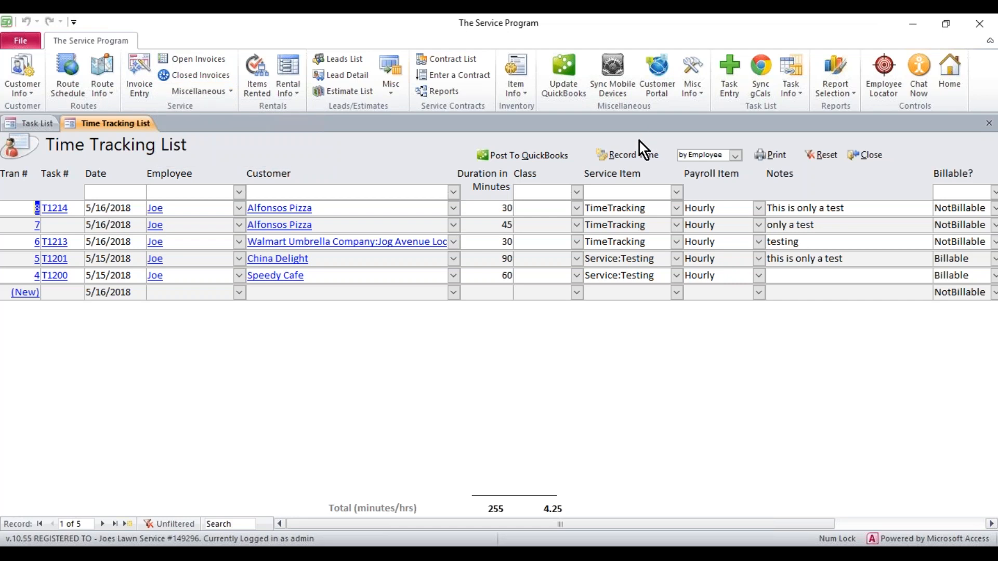
pyautogui.click(622, 156)
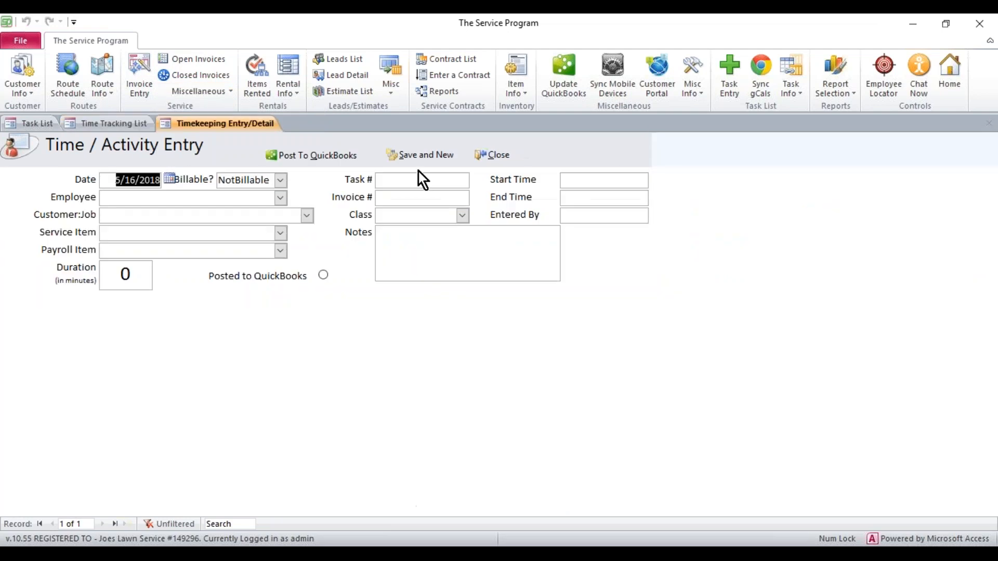
pyautogui.click(282, 180)
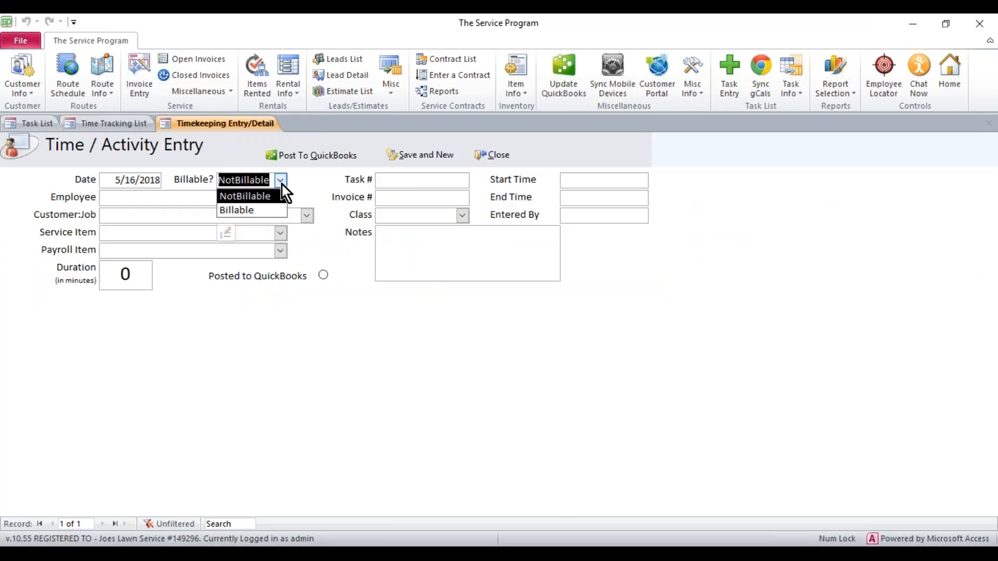
pyautogui.click(281, 196)
pyautogui.click(282, 198)
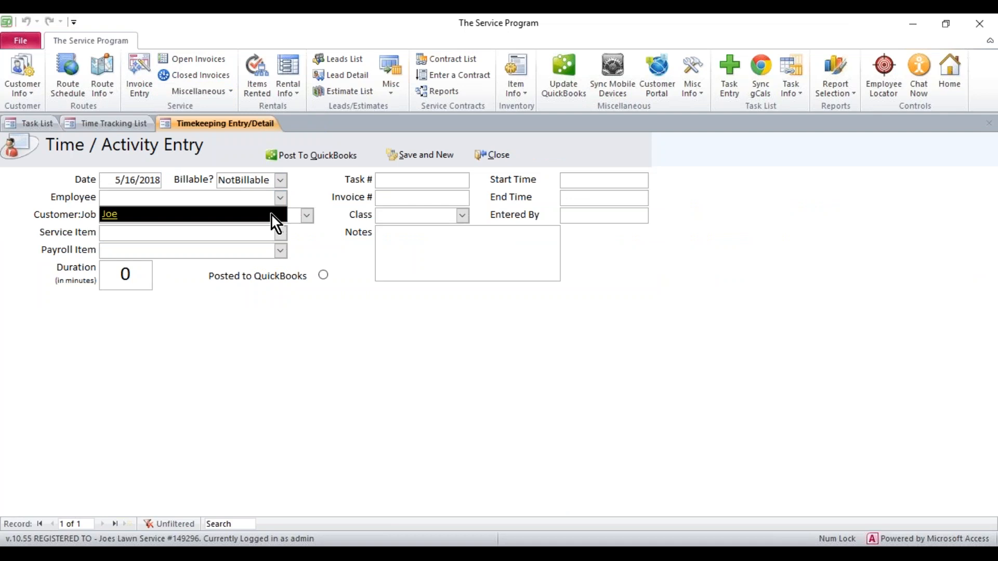
pyautogui.click(271, 216)
# Set the entry's customer to Brazil Food Market and payroll item to Hourly.
pyautogui.click(307, 217)
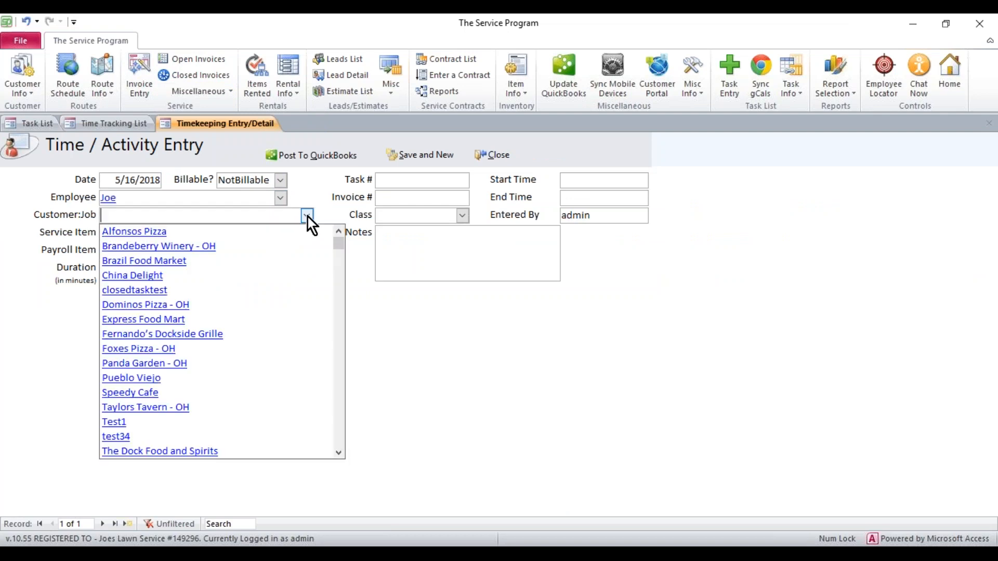
pyautogui.click(182, 260)
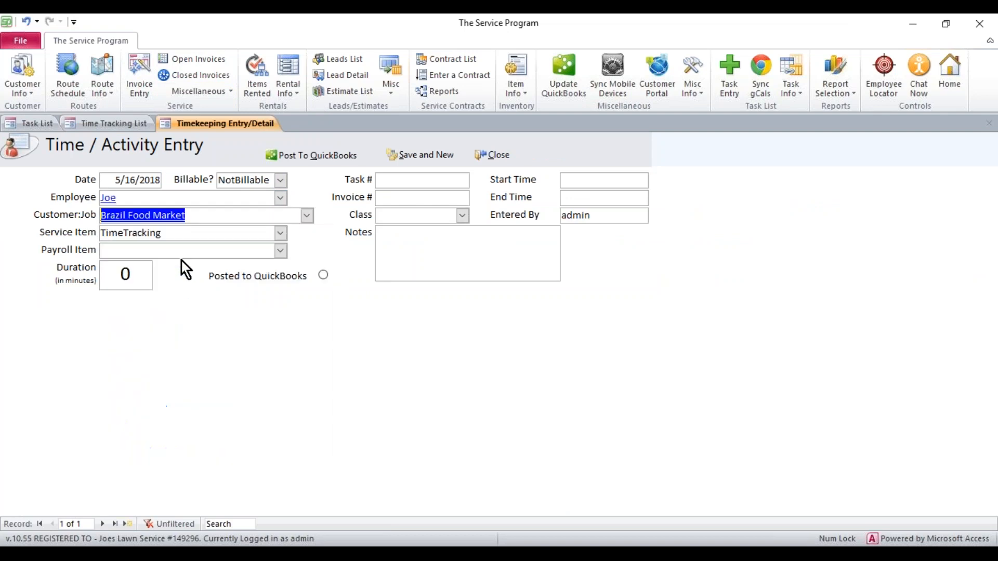
pyautogui.click(189, 217)
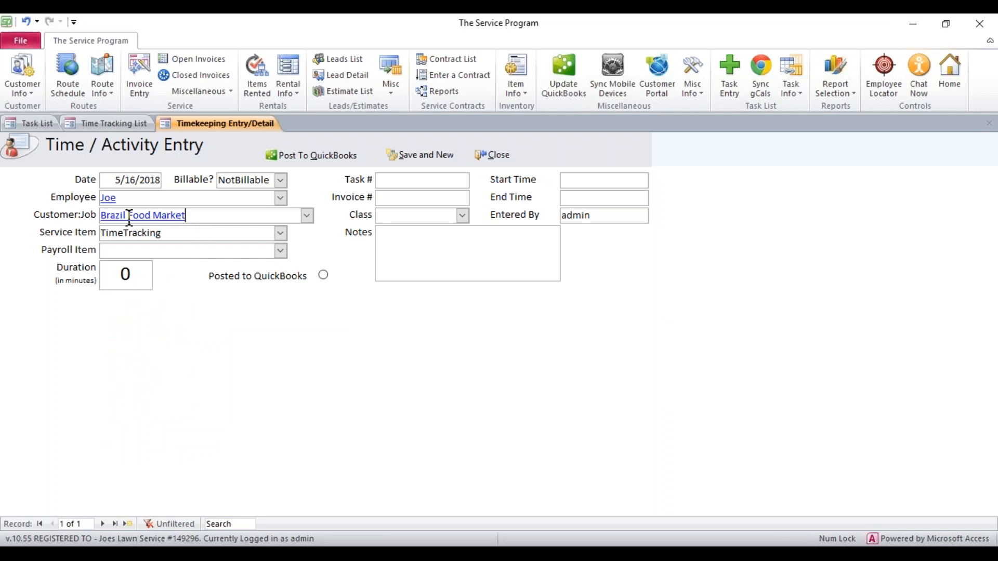
pyautogui.click(281, 253)
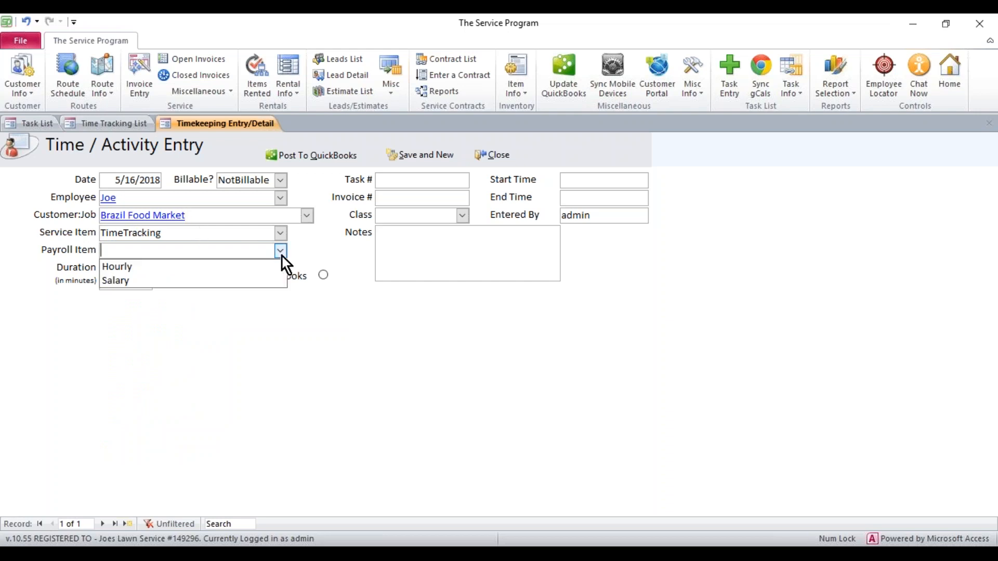
pyautogui.click(148, 266)
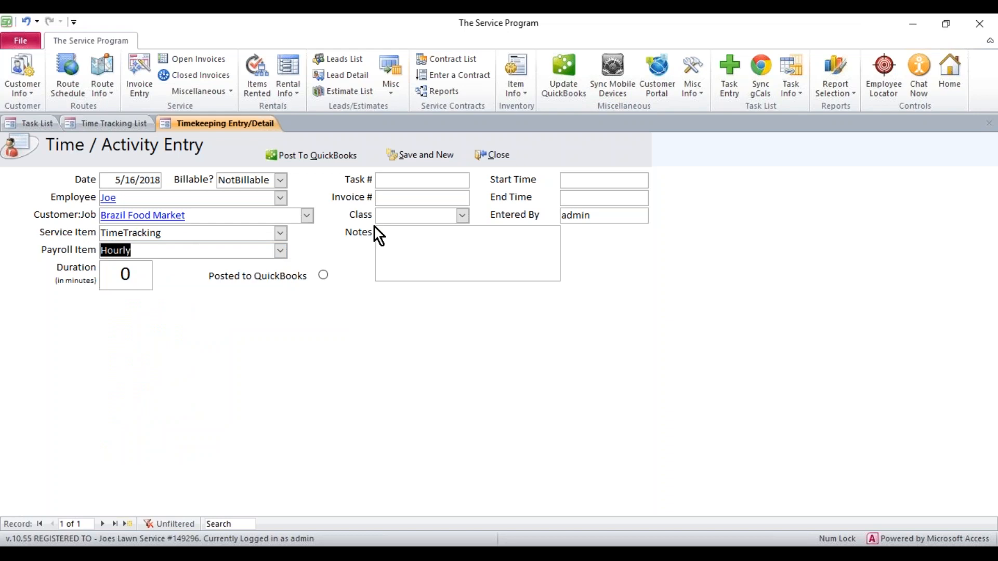
pyautogui.click(420, 178)
pyautogui.click(414, 202)
# Enter 9:45 AM to 11:45 AM (120 minutes) with the note 'here is a note'.
pyautogui.click(597, 182)
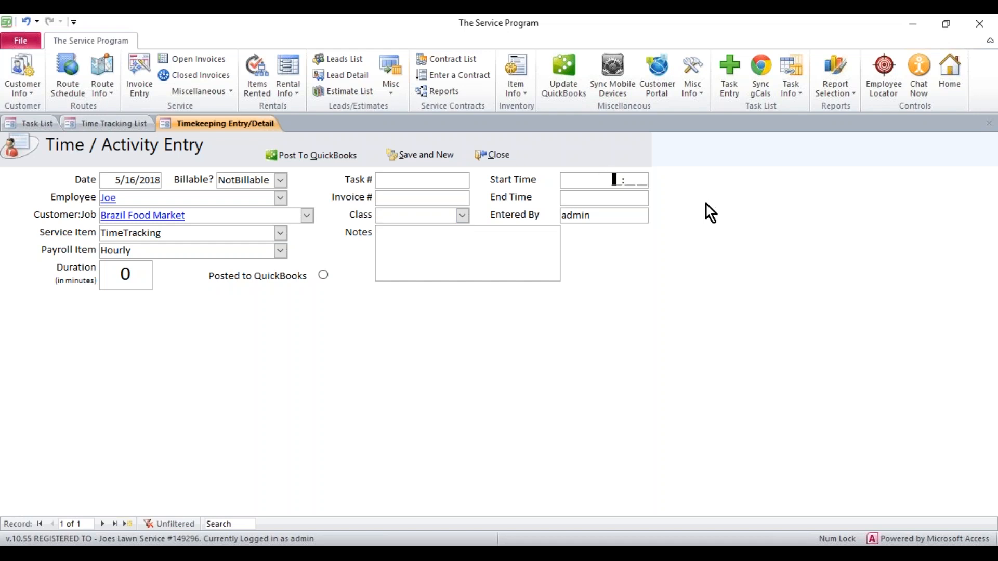
pyautogui.write('0945am')
pyautogui.click(608, 202)
pyautogui.write('1145am')
pyautogui.click(415, 236)
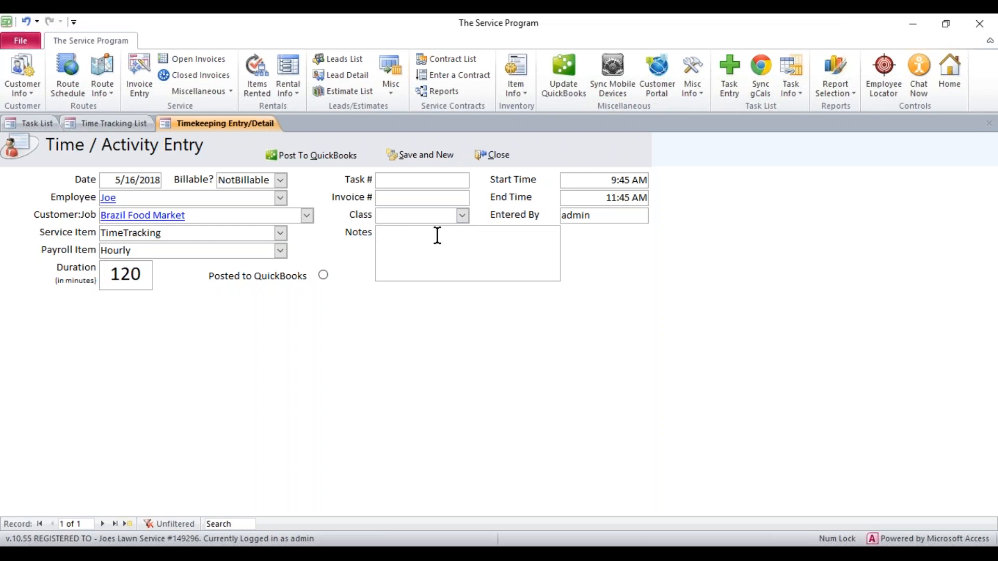
pyautogui.write('here is a note')
# Post the Brazil Food Market entry to QuickBooks, confirm with Yes, and close the entry form.
pyautogui.click(315, 161)
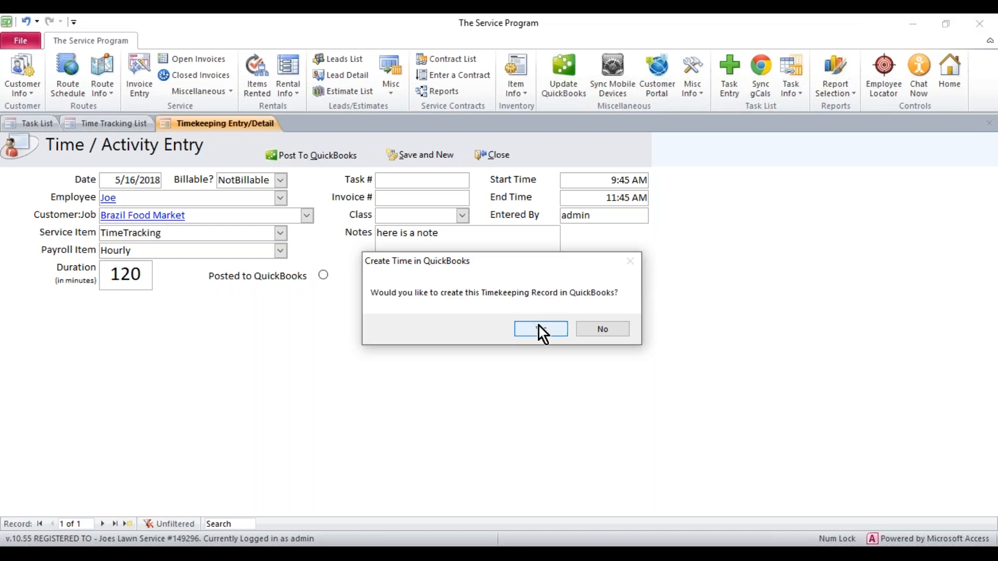
pyautogui.click(540, 332)
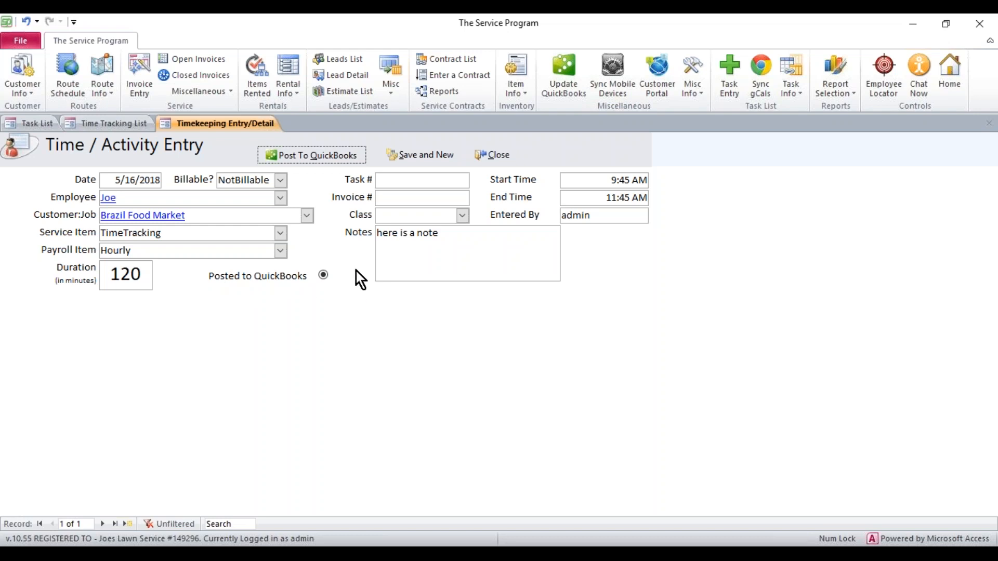
pyautogui.click(492, 155)
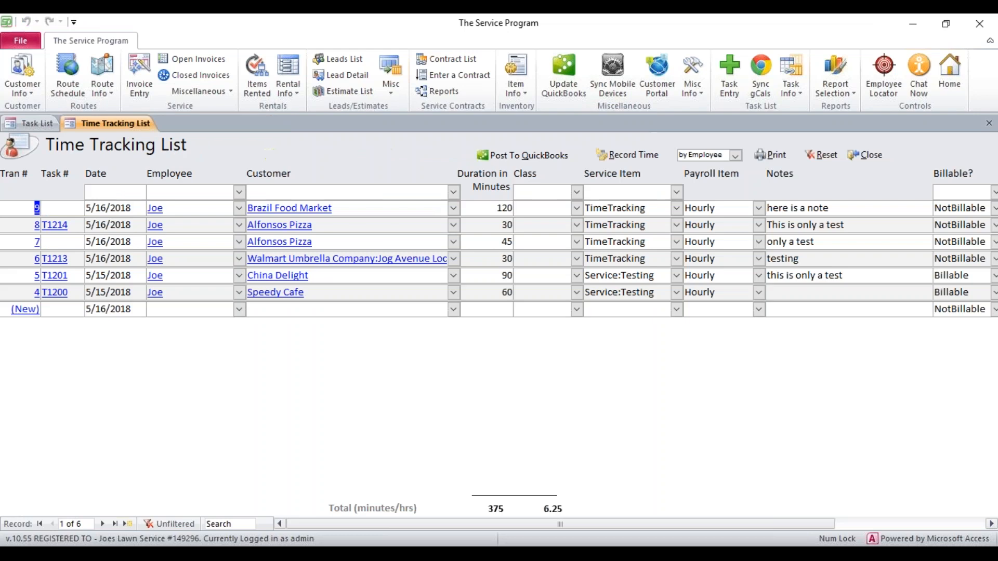